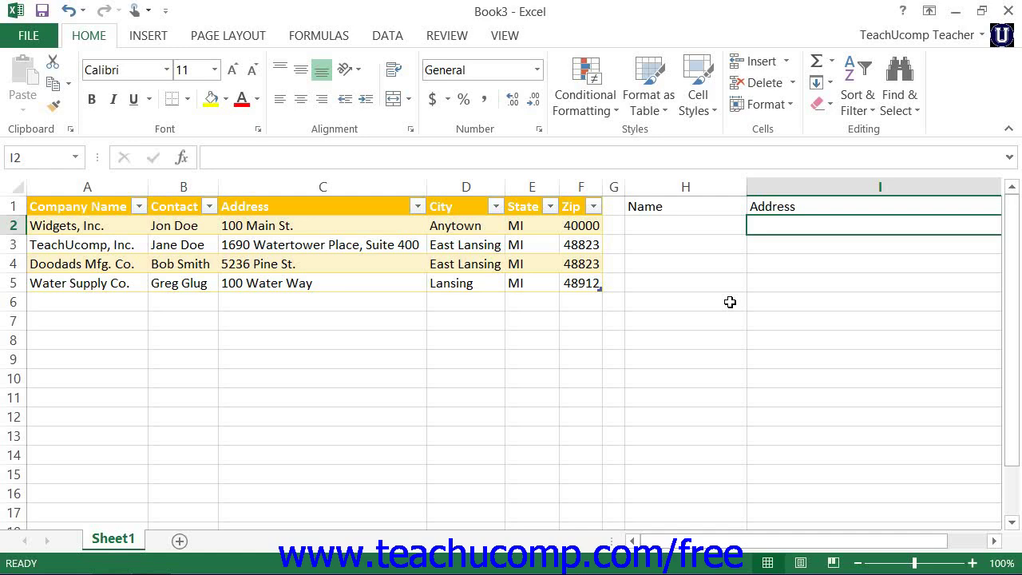
Show the FORMULAS ribbon tab with the worksheet function library
{"action": "left_click", "coordinate": [296, 37]}
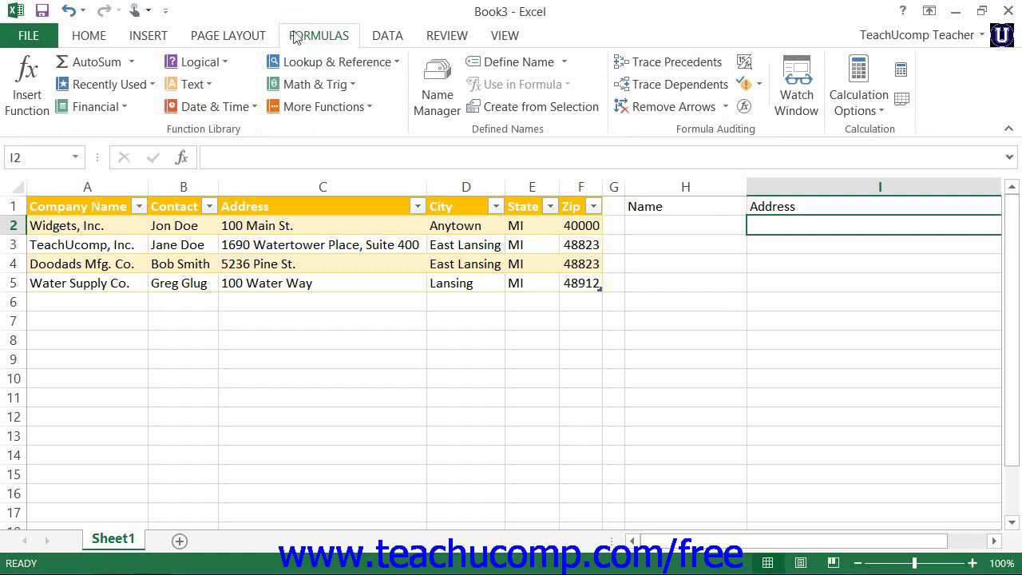
{"action": "left_click", "coordinate": [346, 61]}
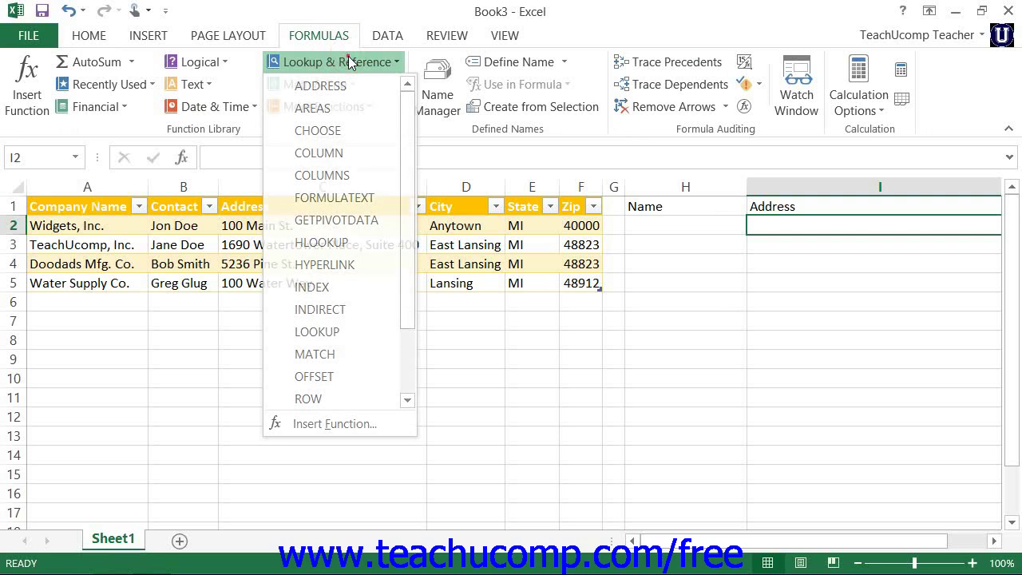
{"action": "left_click", "coordinate": [349, 62]}
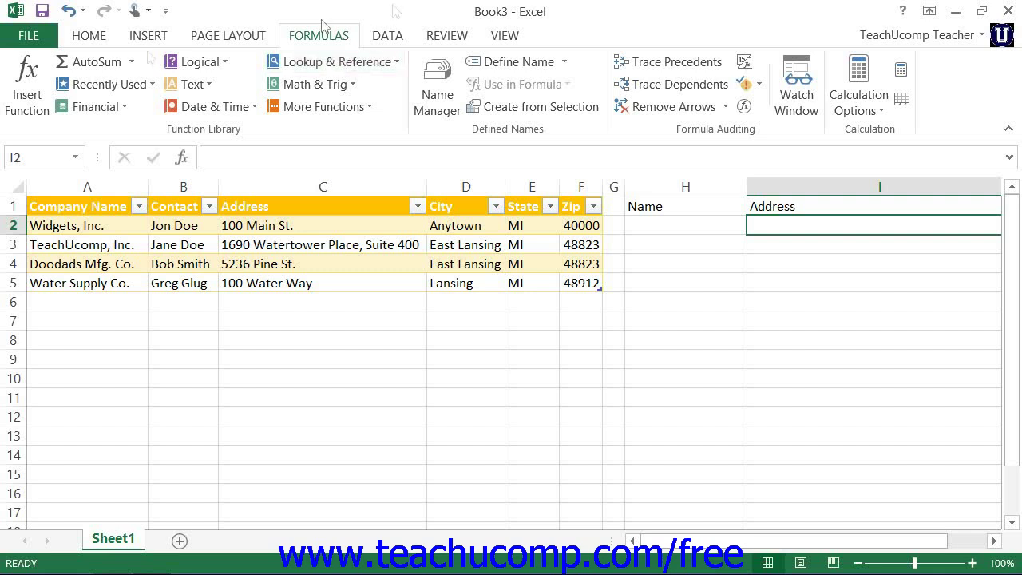
{"action": "left_click_drag", "start_coordinate": [63, 205], "coordinate": [575, 206]}
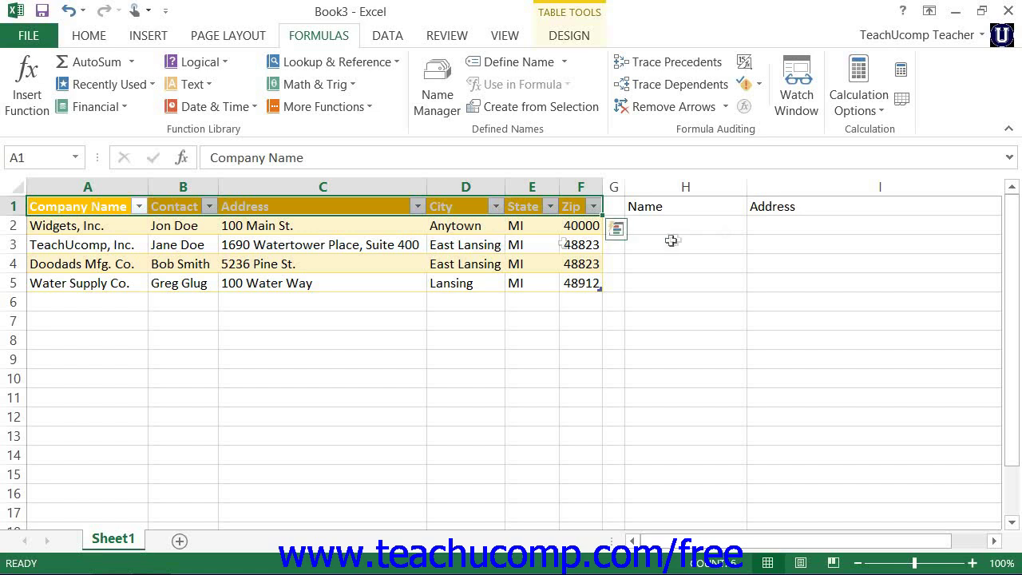
{"action": "left_click", "coordinate": [774, 225]}
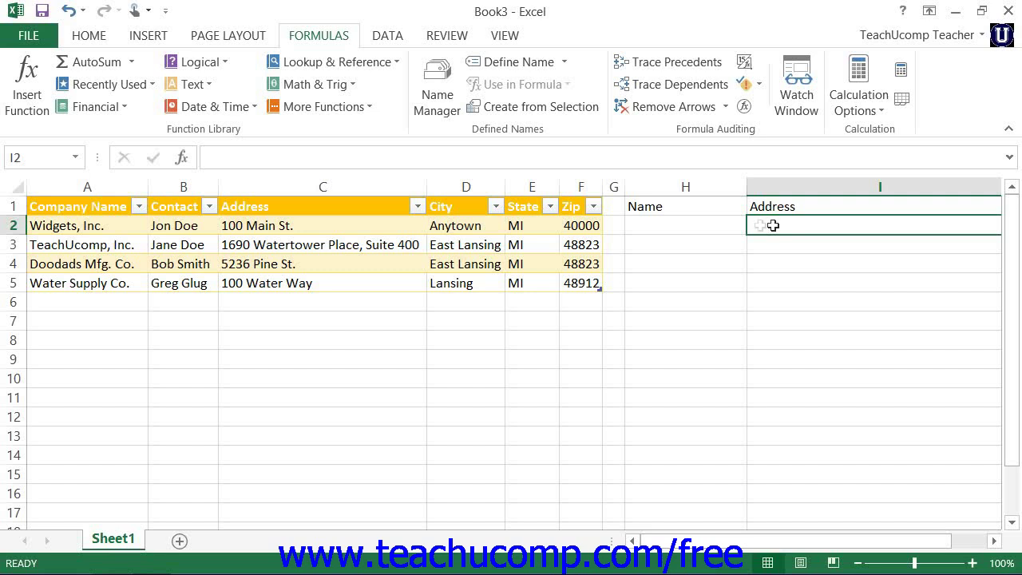
{"action": "left_click", "coordinate": [729, 229]}
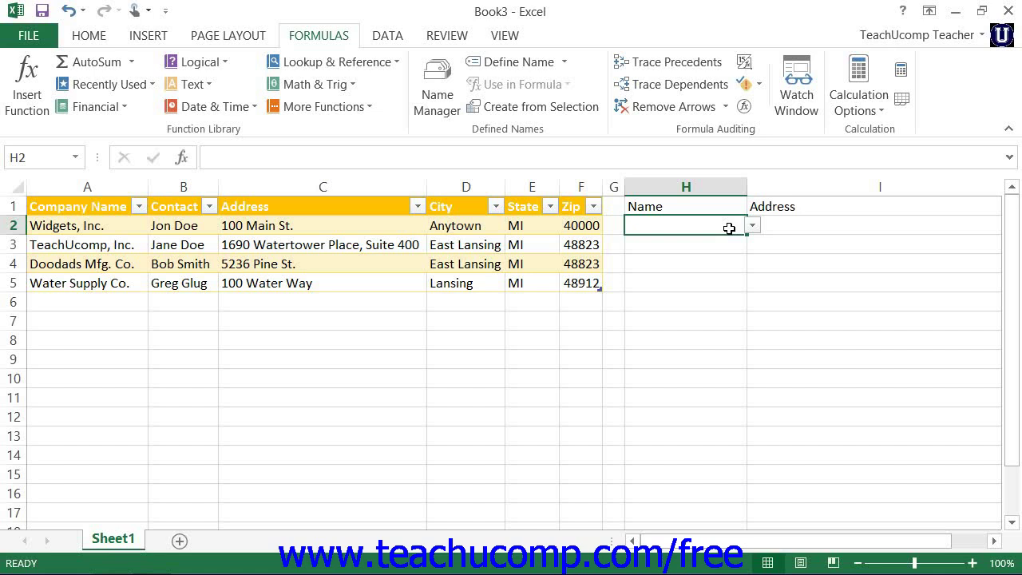
{"action": "left_click_drag", "start_coordinate": [84, 204], "coordinate": [587, 281]}
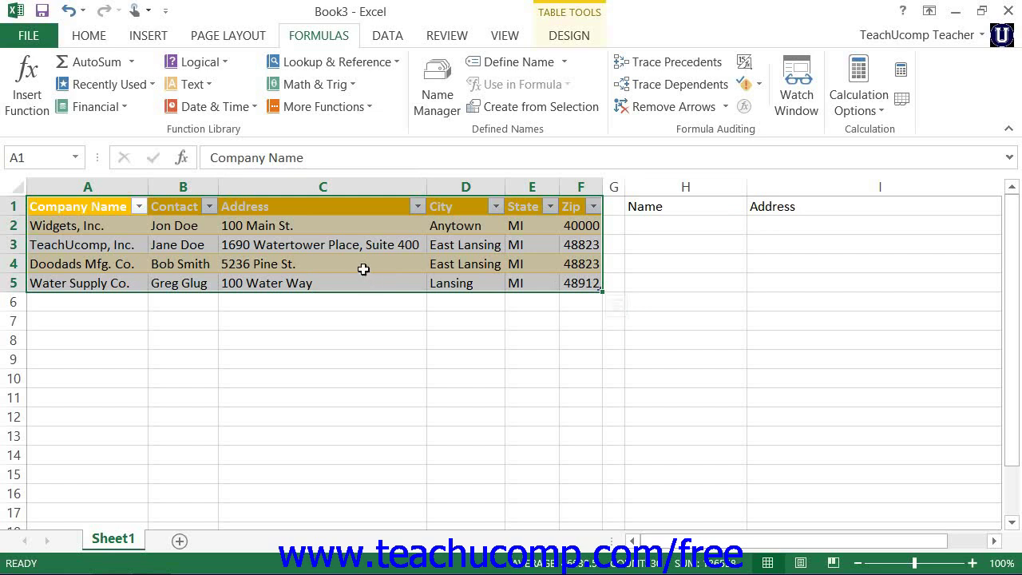
{"action": "left_click", "coordinate": [348, 211]}
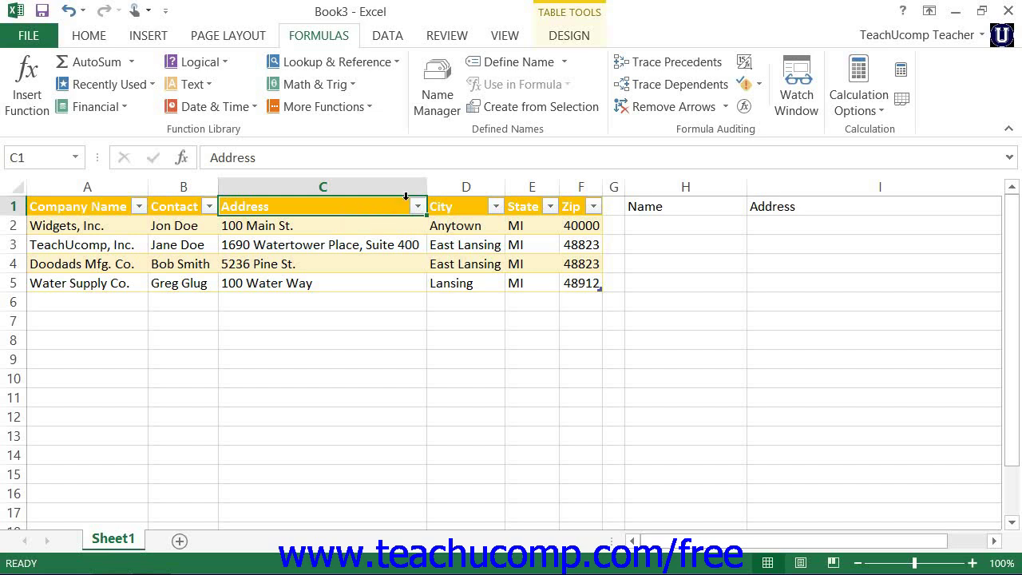
{"action": "left_click", "coordinate": [766, 227]}
{"action": "left_click", "coordinate": [714, 228]}
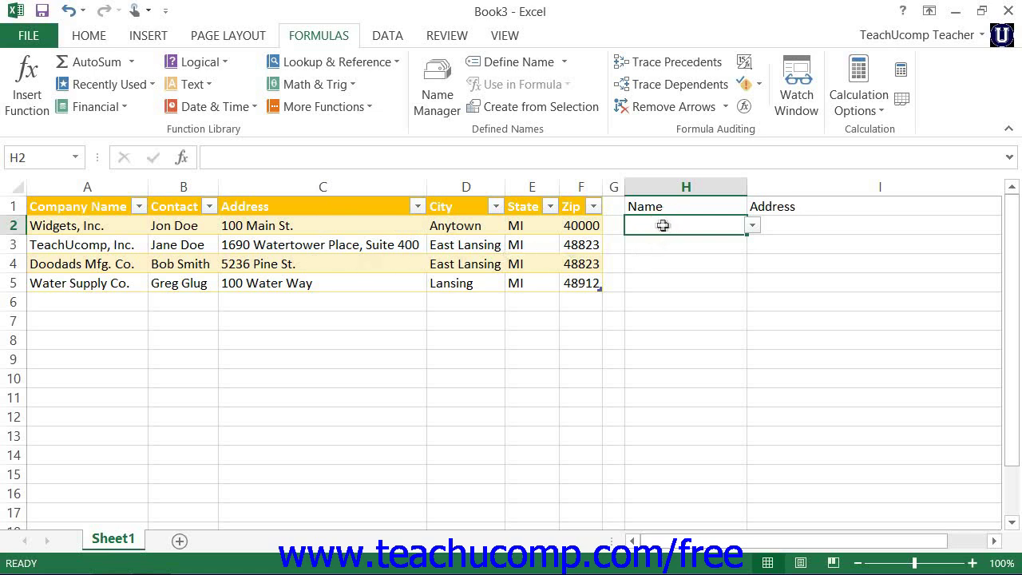
{"action": "left_click_drag", "start_coordinate": [100, 209], "coordinate": [568, 292]}
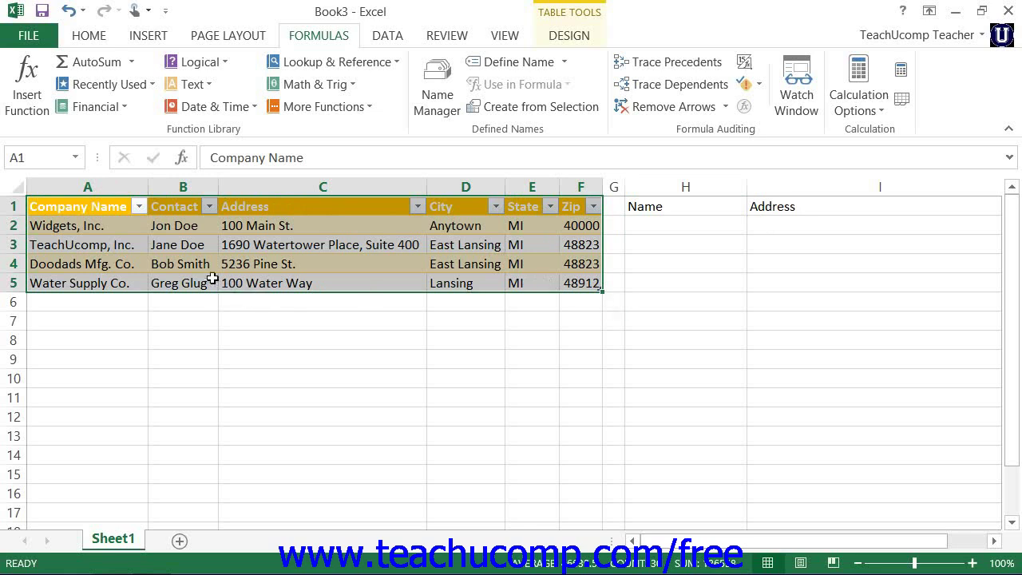
{"action": "left_click", "coordinate": [126, 253]}
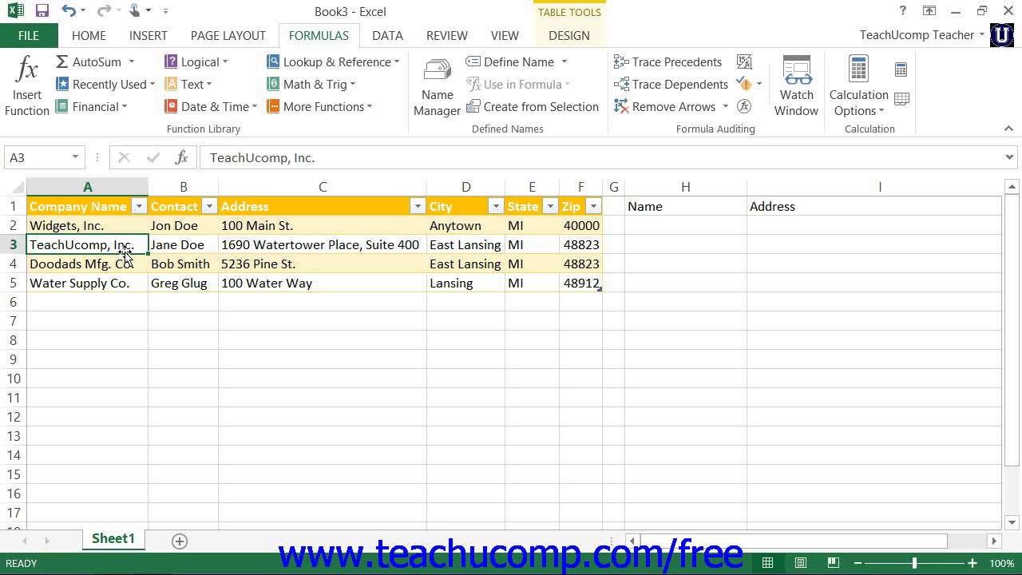
{"action": "left_click", "coordinate": [345, 254]}
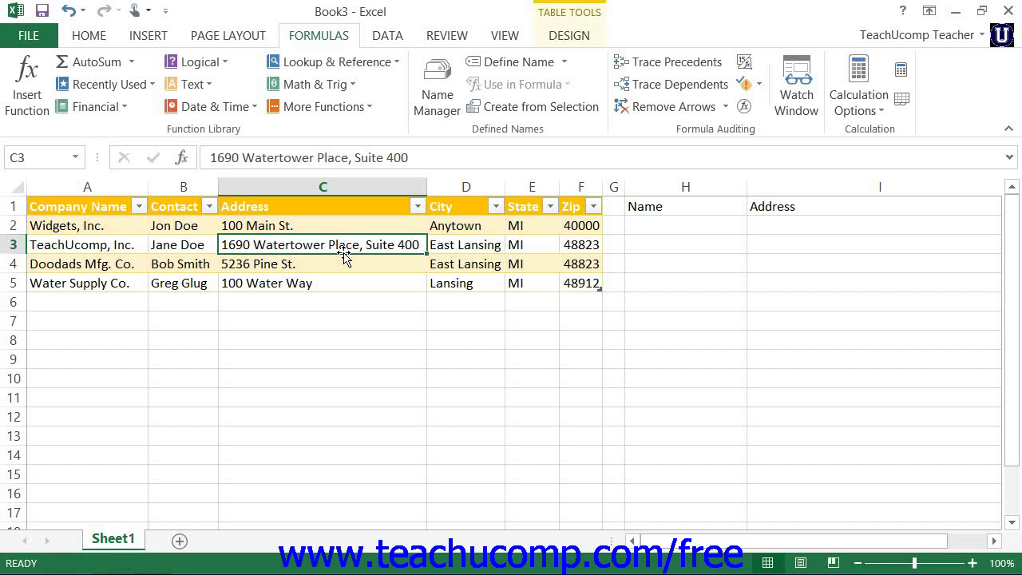
{"action": "left_click", "coordinate": [768, 234]}
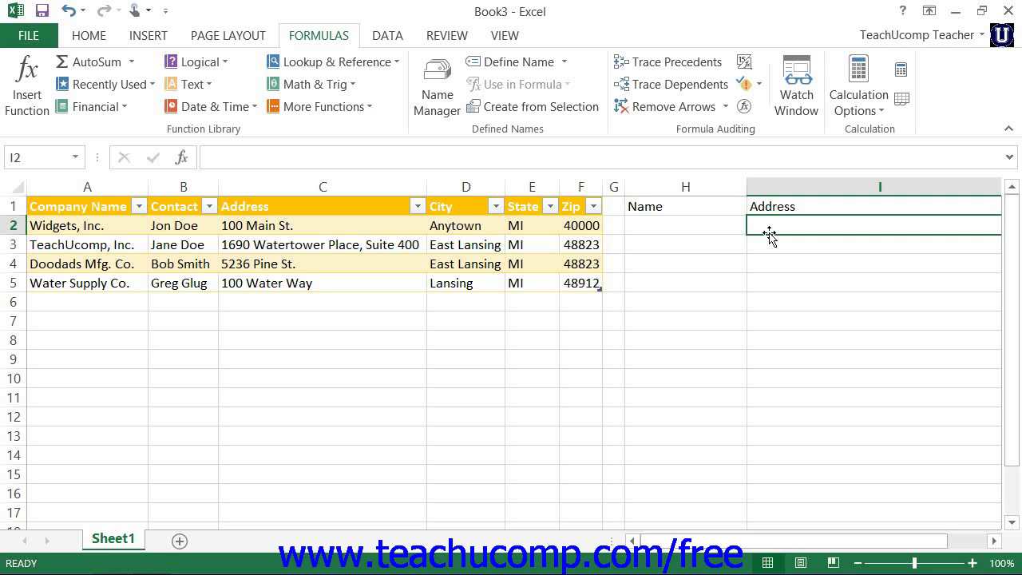
Enter =VLOOKUP(H2,Table1[#All],3,FALSE) in I2, correcting the FLASE typo to FALSE
{"action": "type", "text": "="}
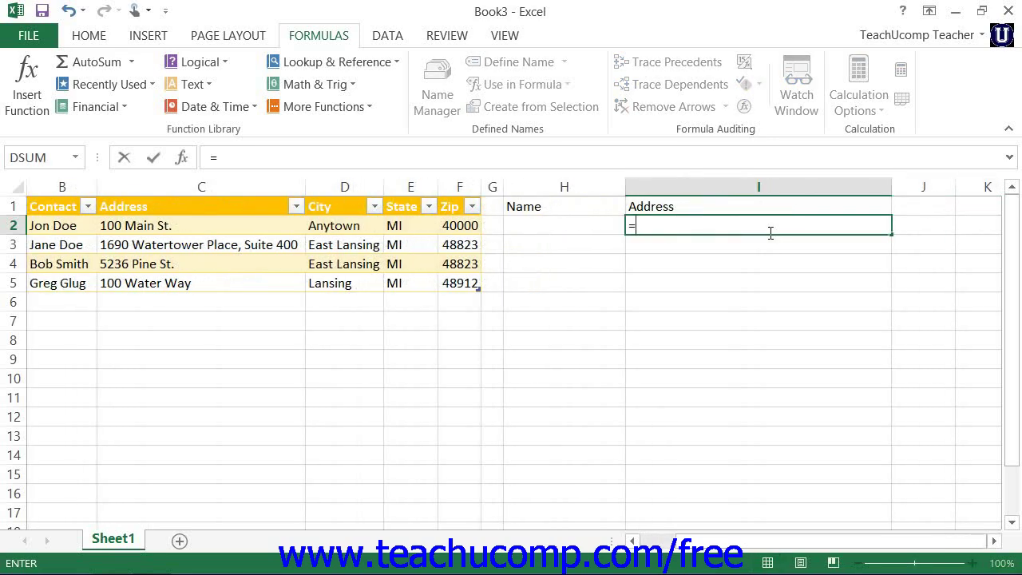
{"action": "type", "text": "VLOOK"}
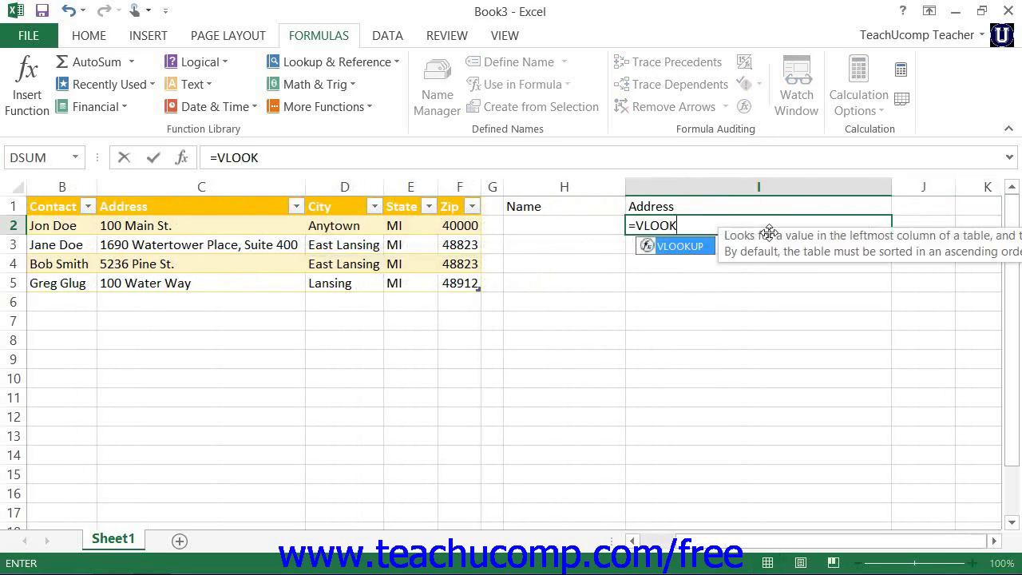
{"action": "type", "text": "UP("}
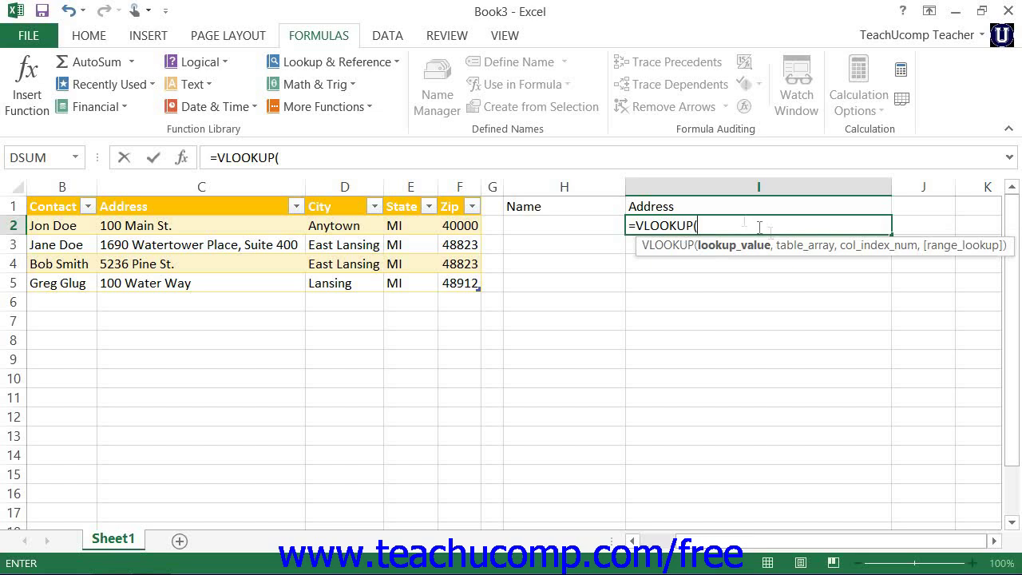
{"action": "left_click", "coordinate": [592, 225]}
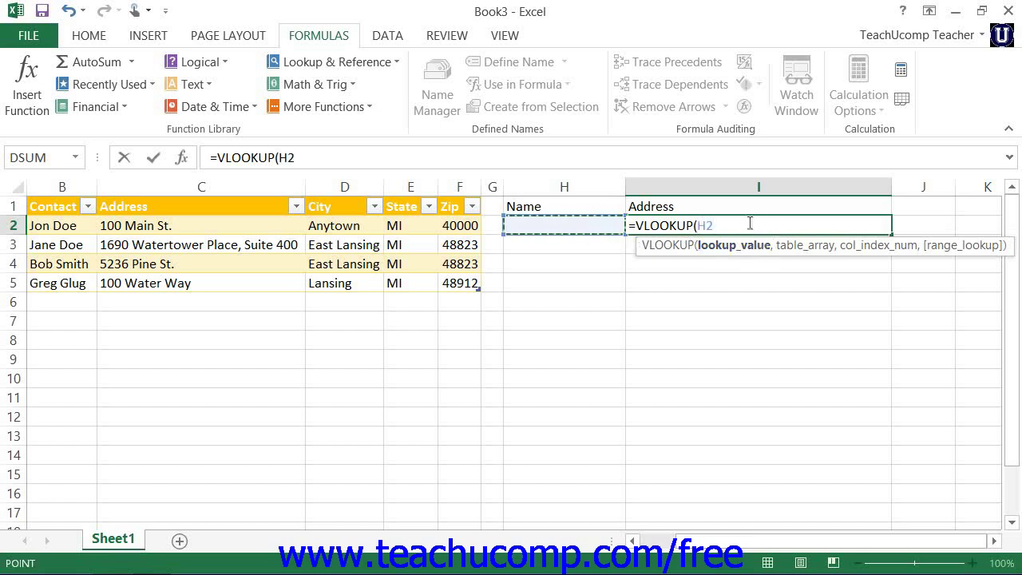
{"action": "type", "text": ","}
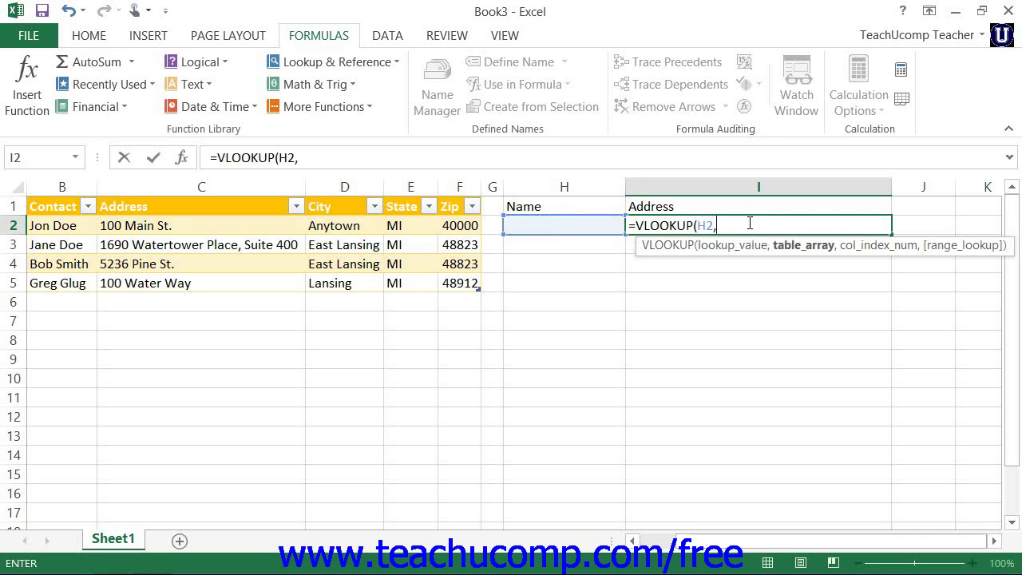
{"action": "left_click", "coordinate": [632, 541]}
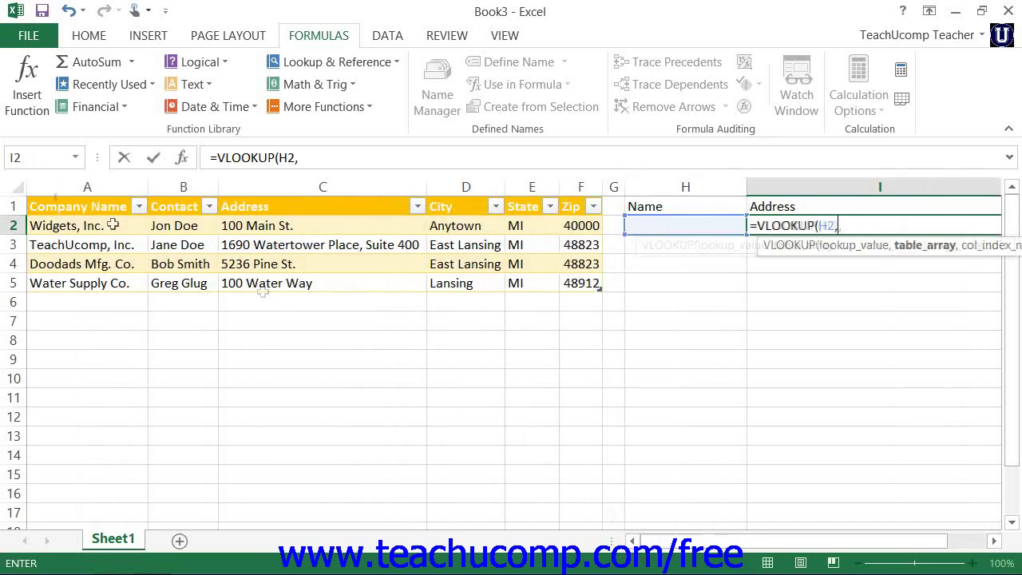
{"action": "left_click_drag", "start_coordinate": [52, 207], "coordinate": [575, 284]}
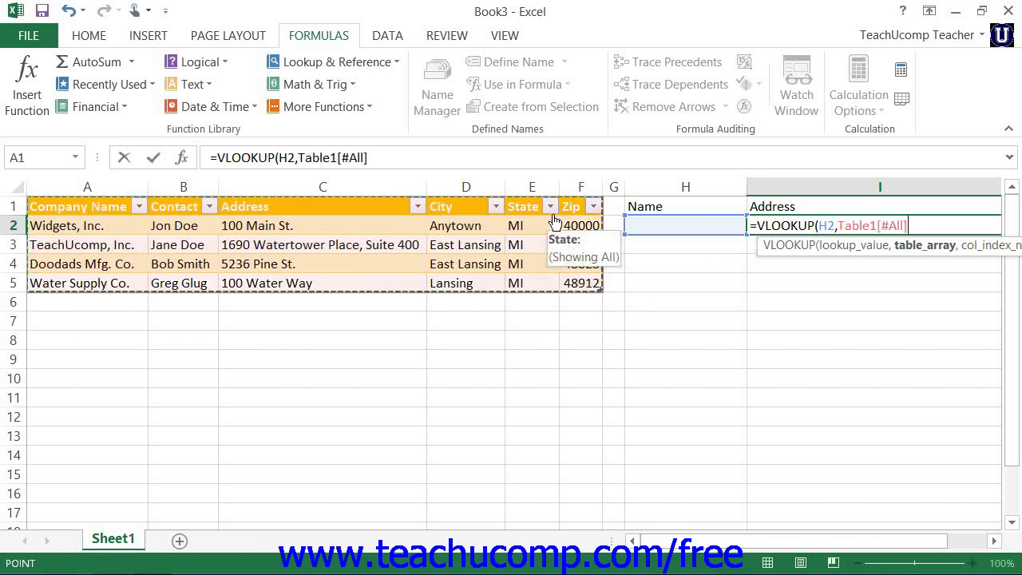
{"action": "type", "text": ","}
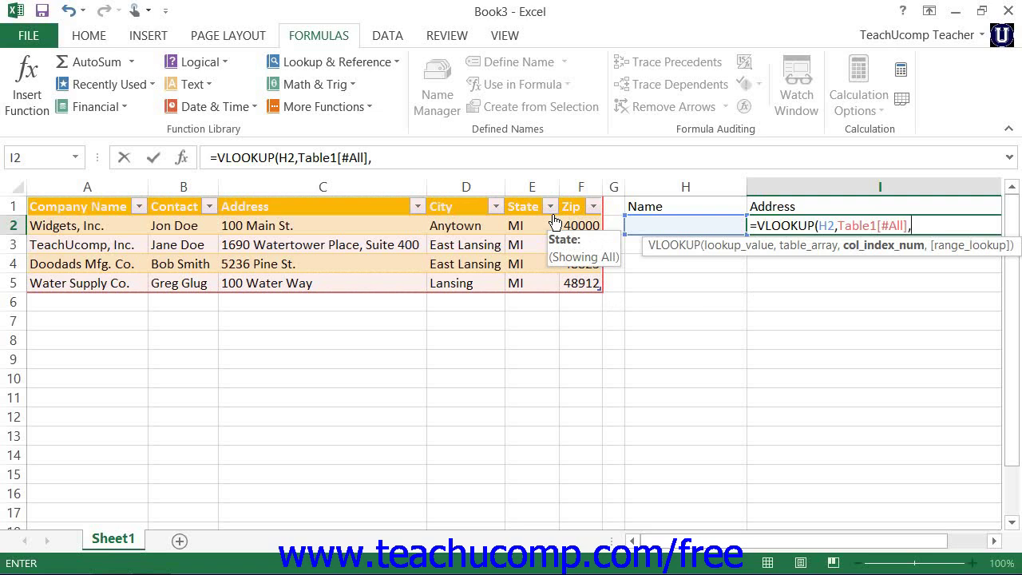
{"action": "type", "text": "3,"}
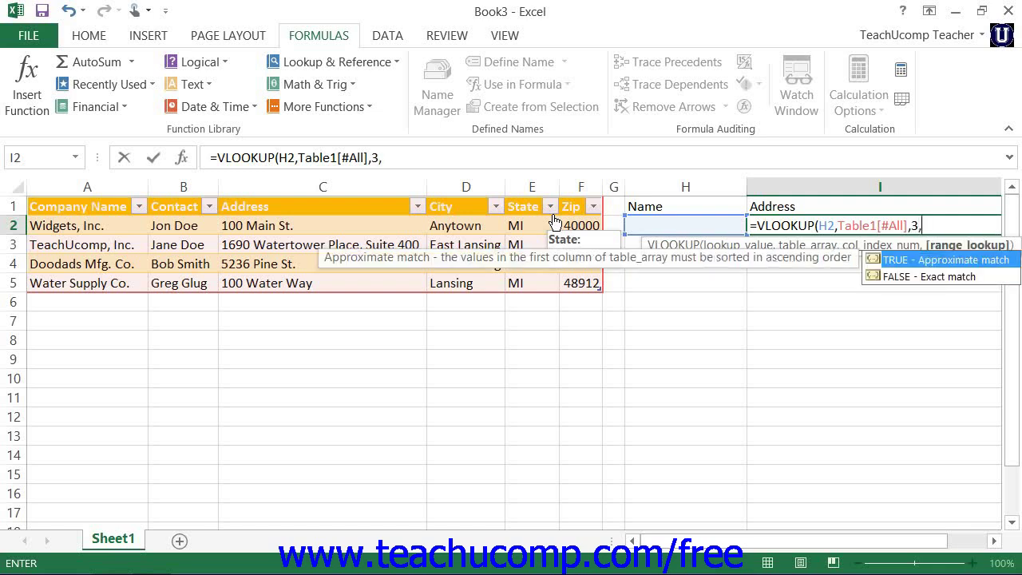
{"action": "type", "text": "FLASE"}
{"action": "key", "text": "BackSpace"}
{"action": "key", "text": "BackSpace"}
{"action": "key", "text": "BackSpace"}
{"action": "key", "text": "BackSpace"}
{"action": "type", "text": "ALSE"}
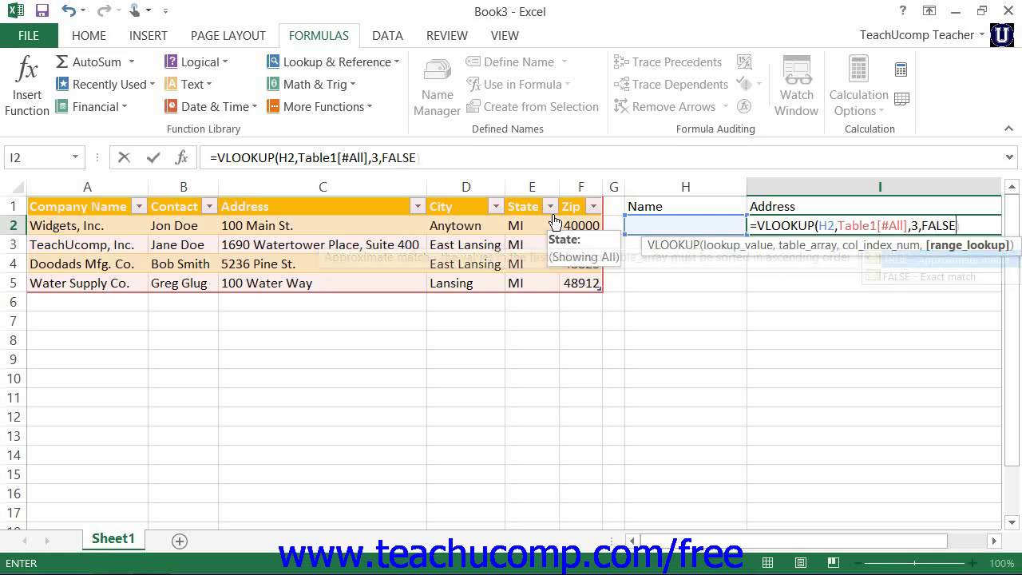
{"action": "type", "text": ")"}
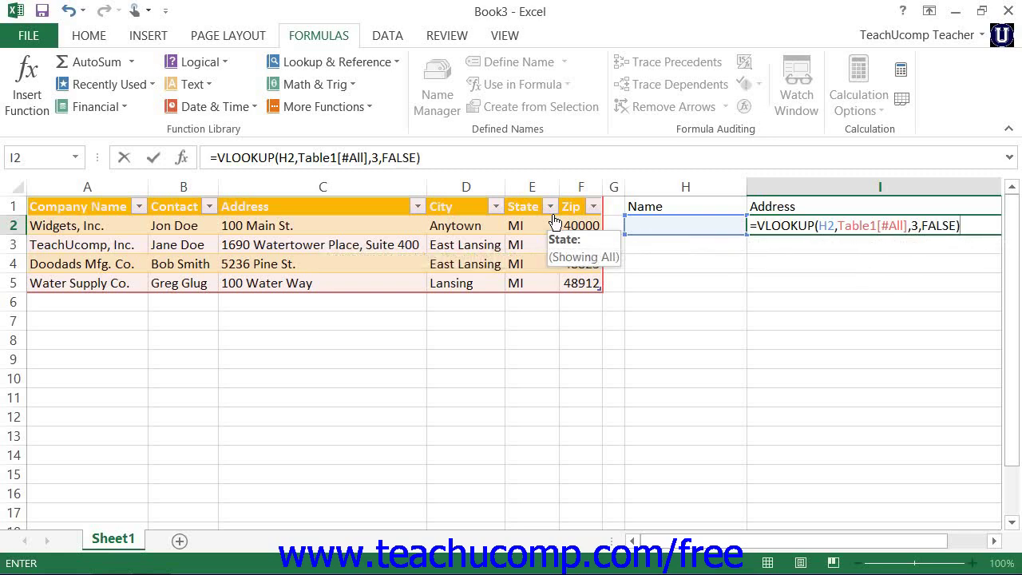
{"action": "key", "text": "Return"}
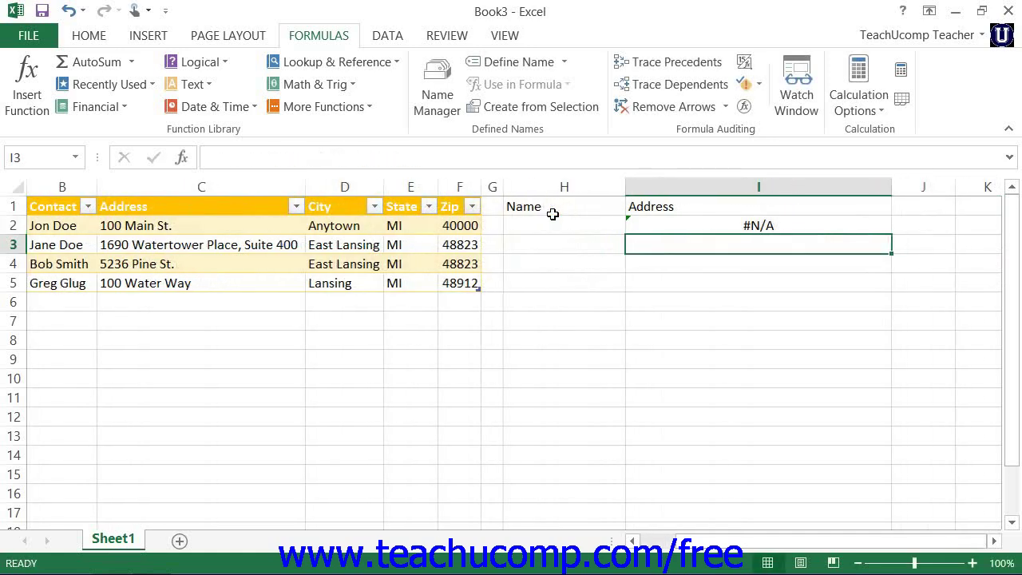
Choose TeachUcomp, Inc. from the H2 drop-down list to test the lookup
{"action": "left_click", "coordinate": [570, 231]}
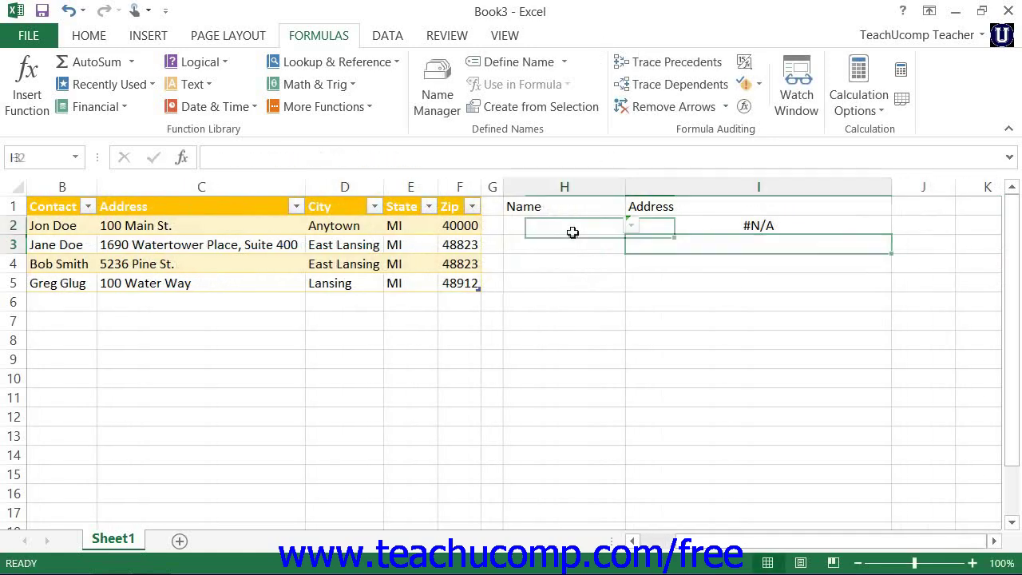
{"action": "left_click", "coordinate": [632, 227]}
{"action": "left_click", "coordinate": [595, 267]}
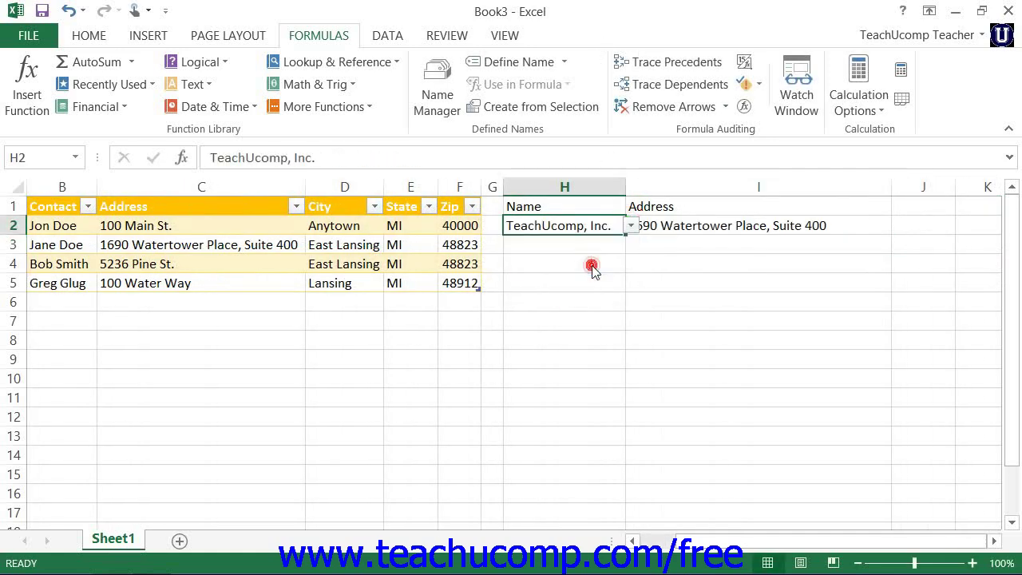
{"action": "left_click", "coordinate": [632, 541]}
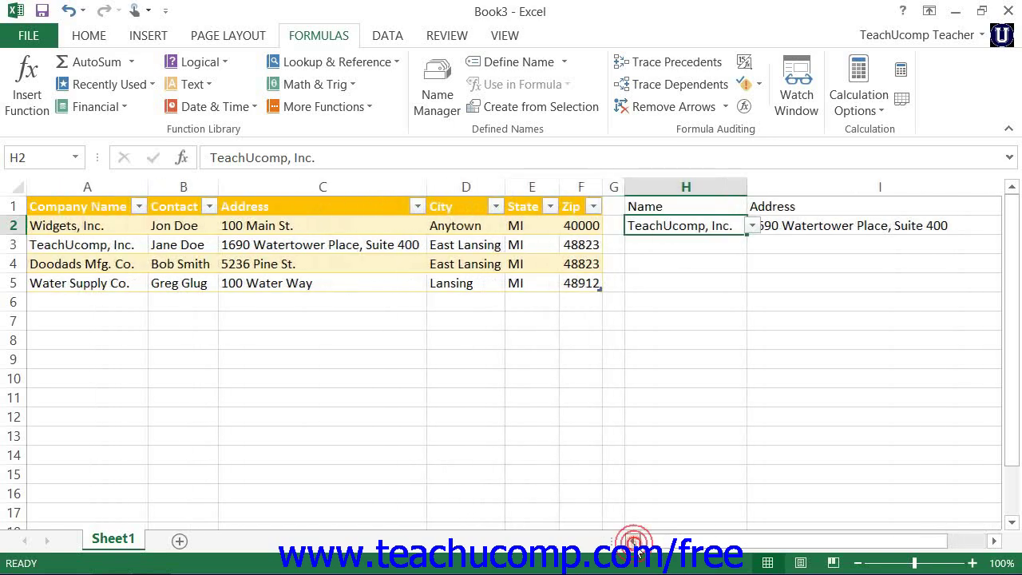
{"action": "left_click", "coordinate": [666, 243]}
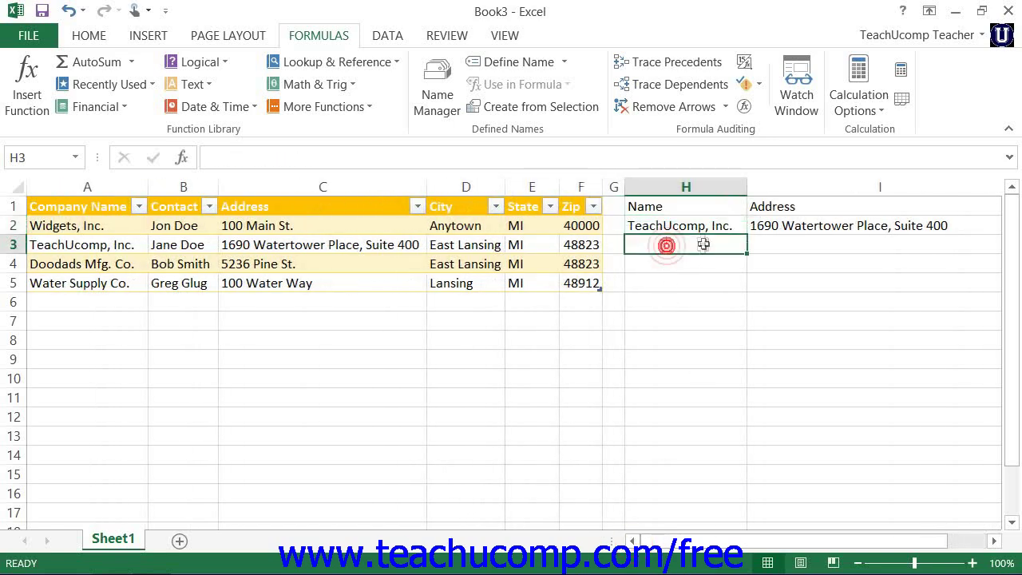
Choose Doodads Mfg. Co. from the H2 drop-down list
{"action": "left_click", "coordinate": [703, 228]}
{"action": "left_click", "coordinate": [753, 227]}
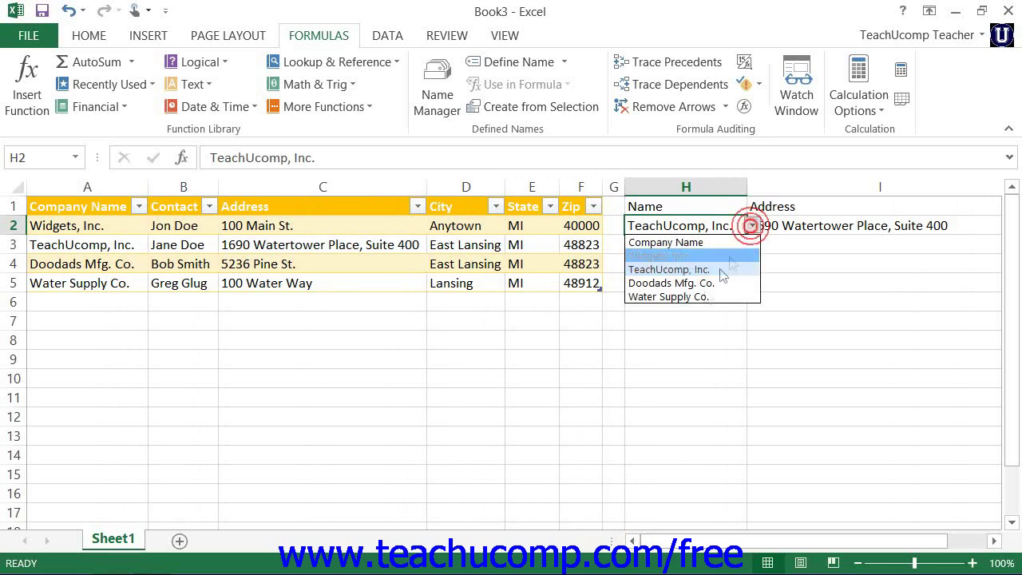
{"action": "left_click", "coordinate": [706, 284]}
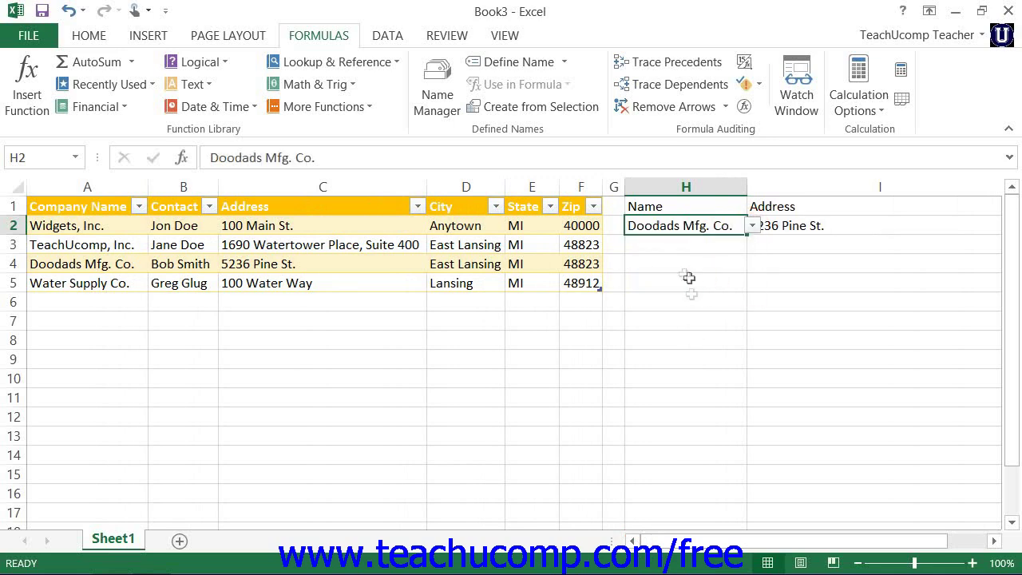
{"action": "left_click", "coordinate": [685, 250]}
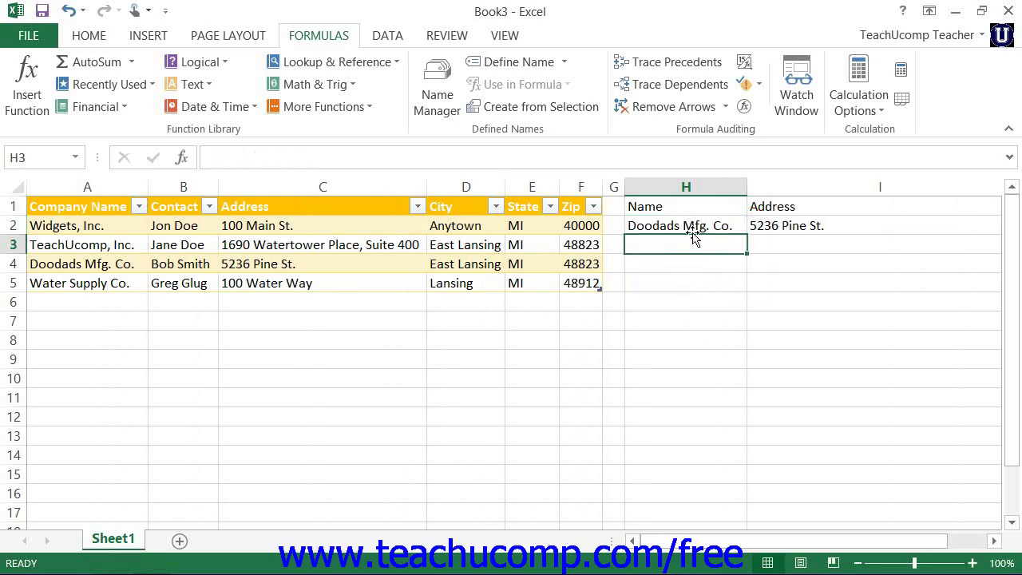
Widen column H, pick Widgets, Inc. in H2, and select I2 showing 100 Main St
{"action": "left_click", "coordinate": [717, 226]}
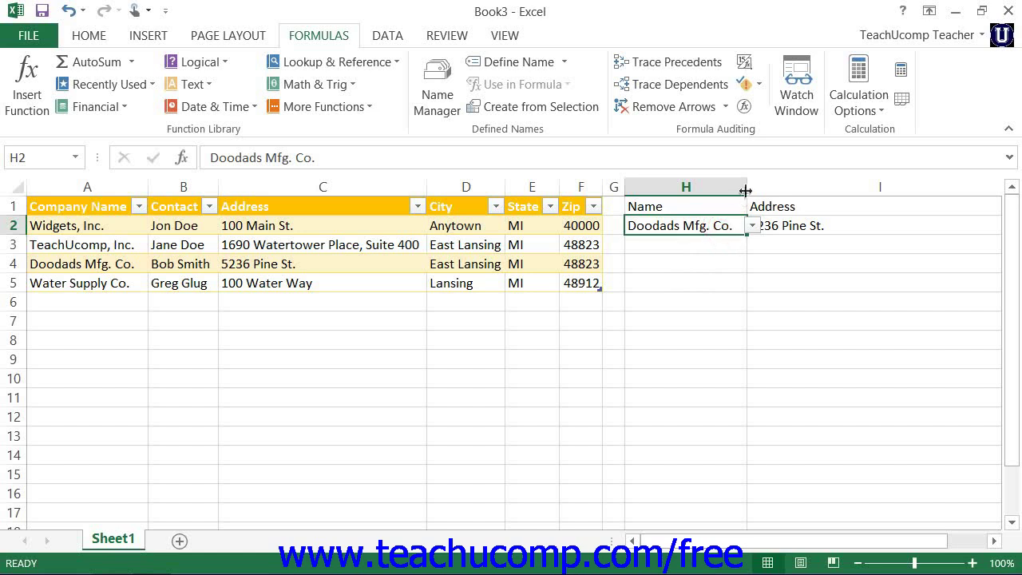
{"action": "left_click_drag", "start_coordinate": [747, 190], "coordinate": [766, 190]}
{"action": "left_click", "coordinate": [774, 226]}
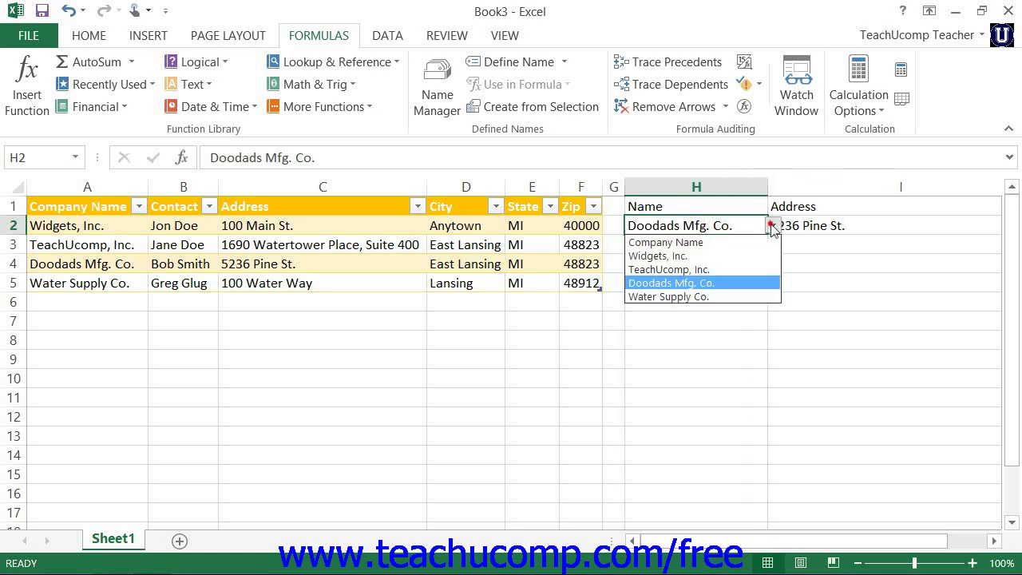
{"action": "left_click", "coordinate": [739, 255]}
{"action": "left_click", "coordinate": [721, 242]}
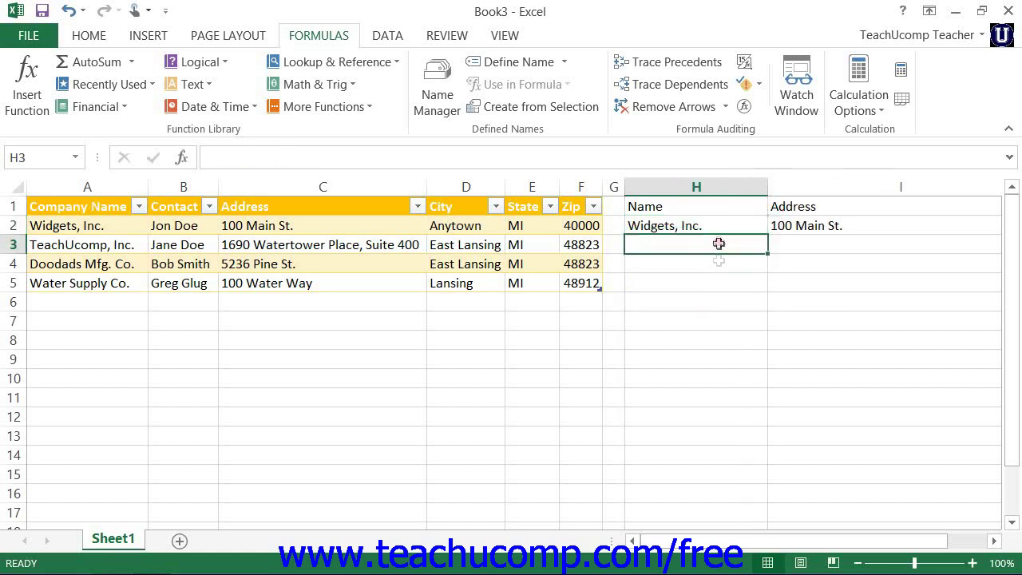
{"action": "left_click", "coordinate": [719, 226]}
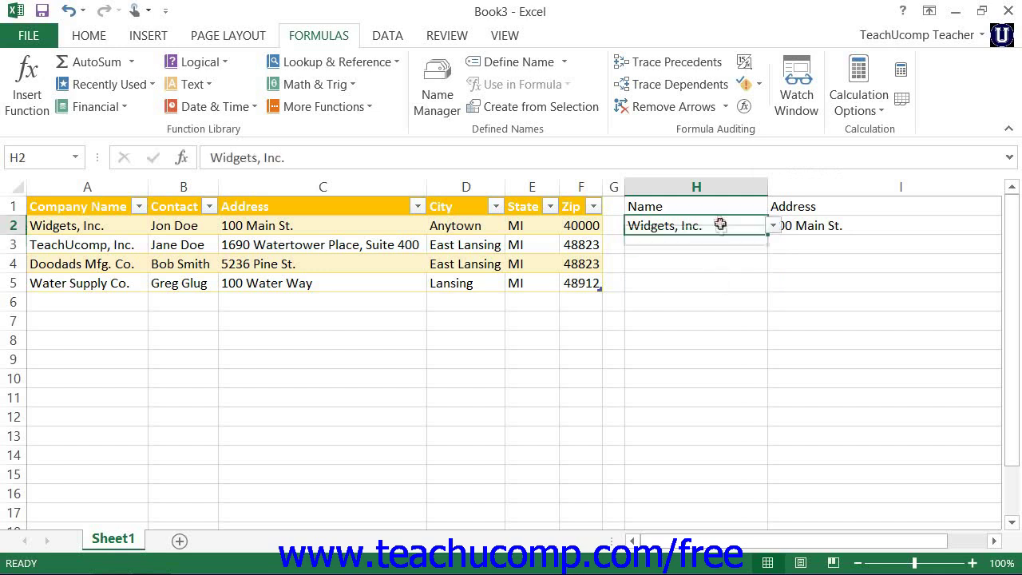
{"action": "left_click", "coordinate": [810, 225]}
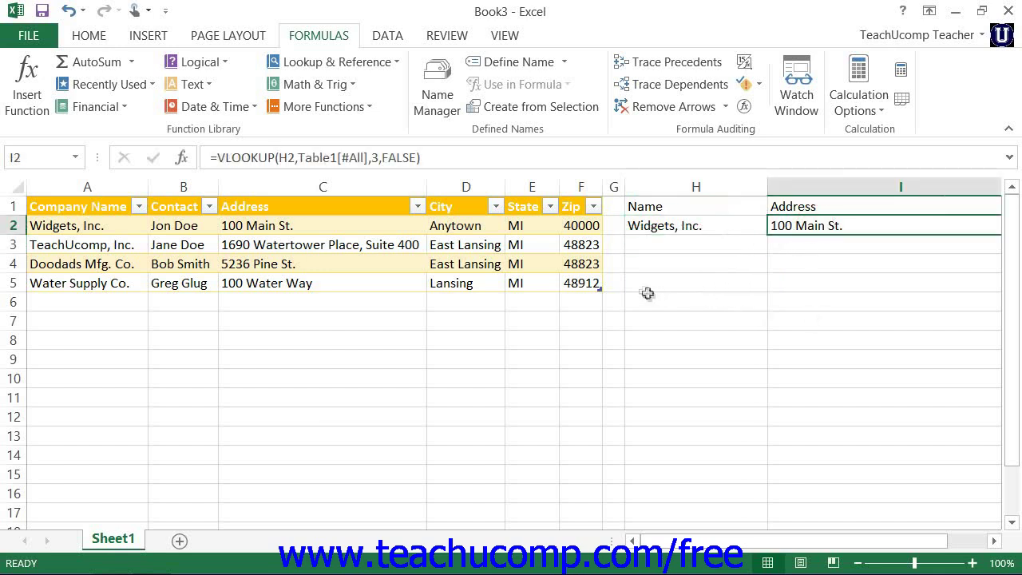
{"action": "left_click", "coordinate": [314, 162]}
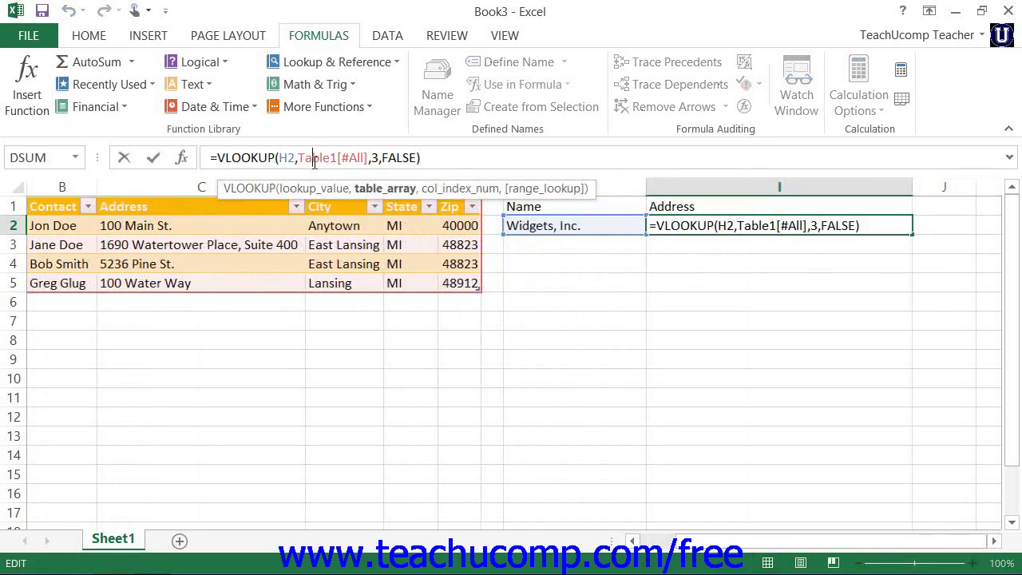